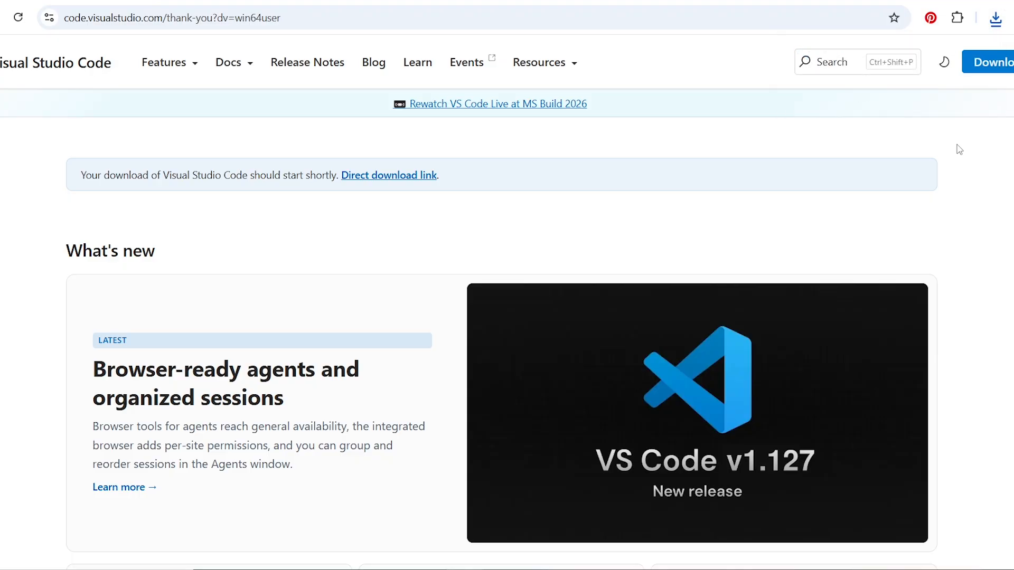
# - Launch the downloaded VSCodeUserSetup-x64-1.127.0.exe installer and accept its license agreement
pyautogui.click(996, 19)
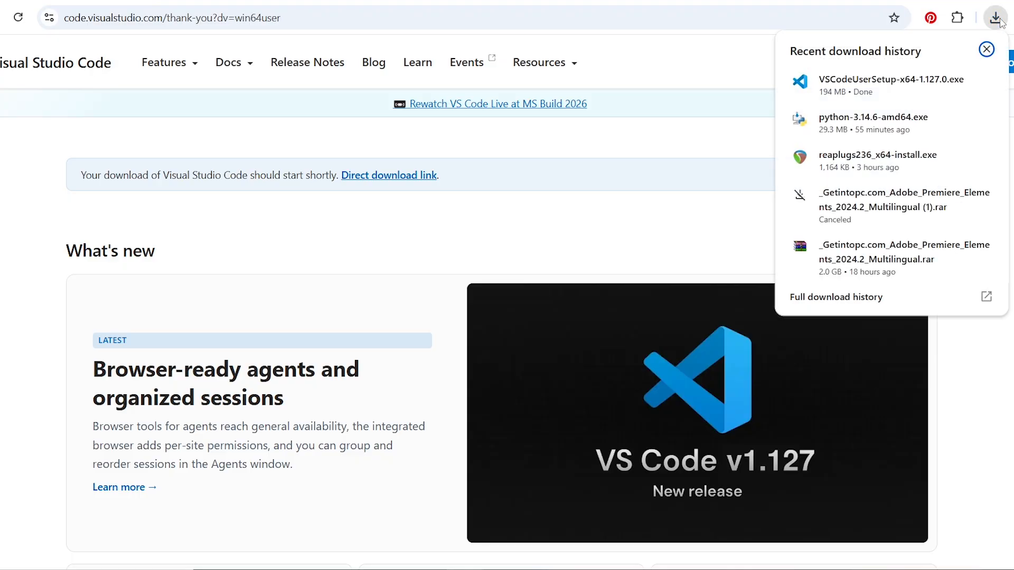
pyautogui.click(842, 85)
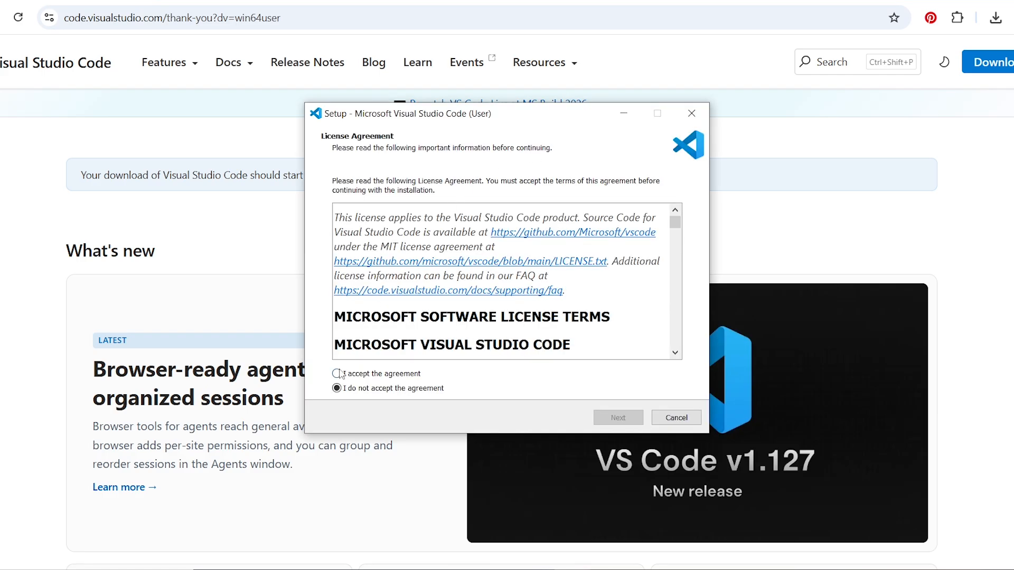
pyautogui.click(336, 373)
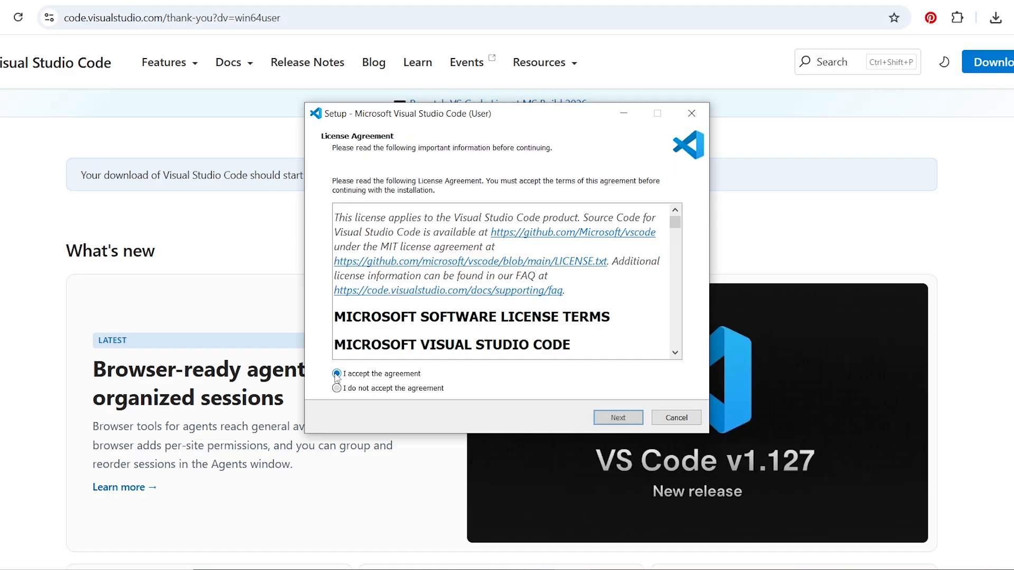
pyautogui.click(618, 418)
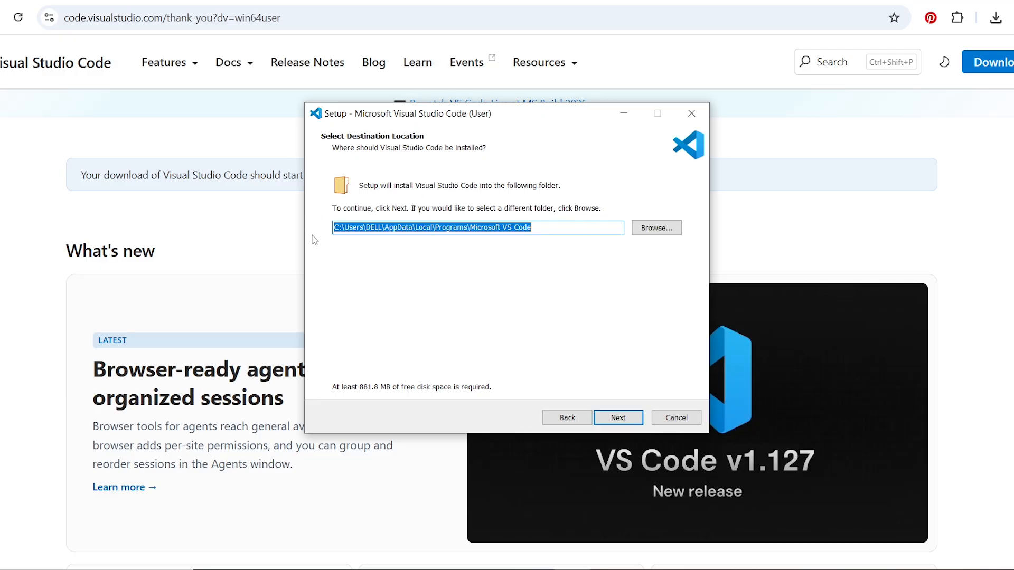
# - Keep the default destination folder and the Visual Studio Code Start Menu folder, leaving Start Menu folder creation enabled
pyautogui.click(619, 418)
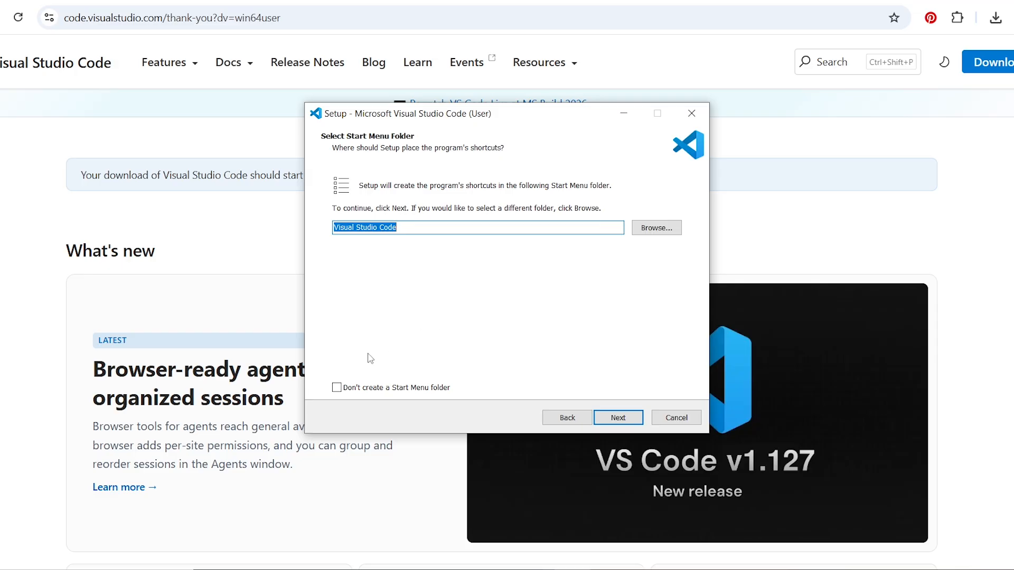
pyautogui.click(337, 388)
pyautogui.click(337, 388)
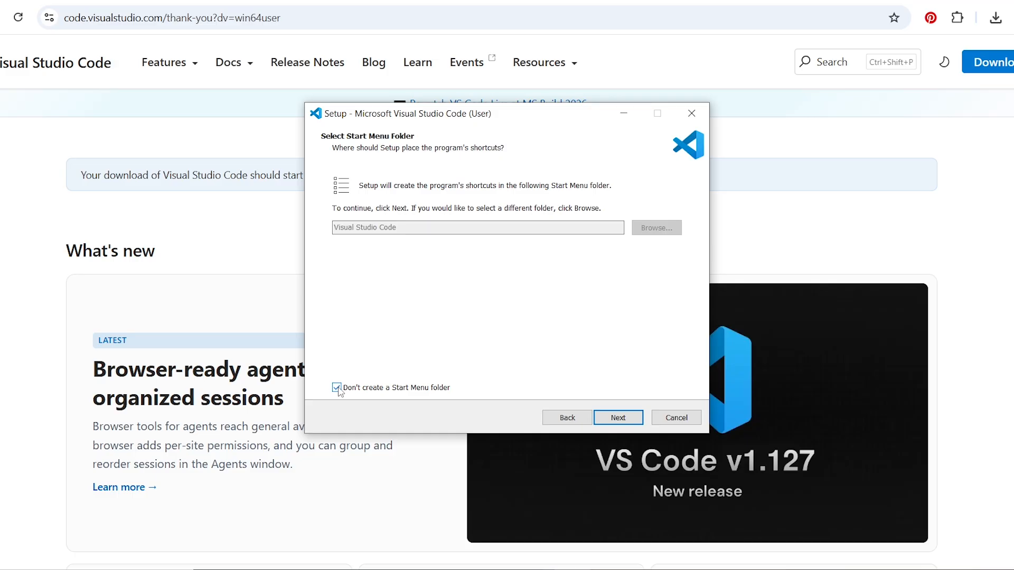
pyautogui.click(337, 389)
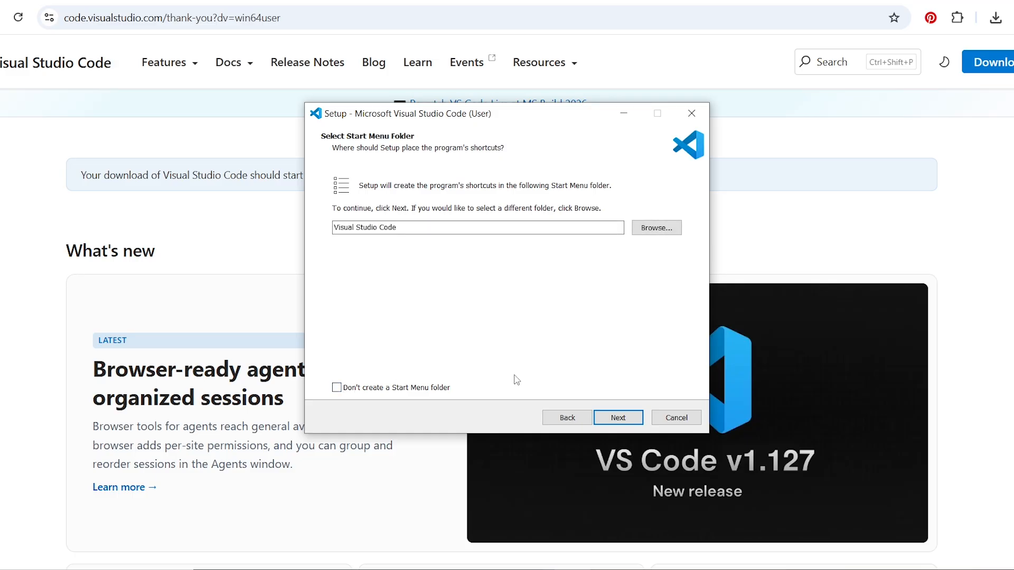
pyautogui.click(618, 418)
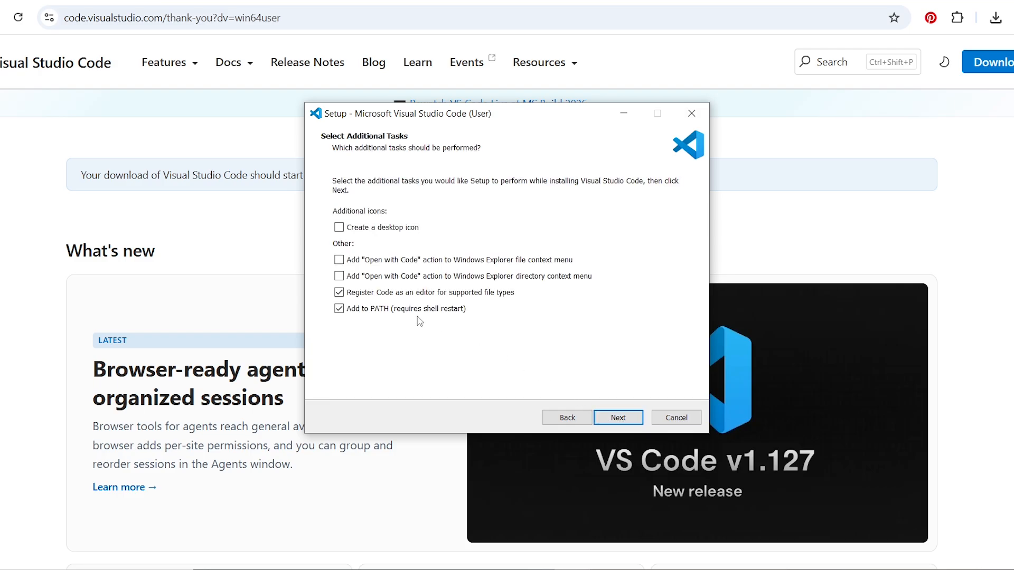
# - Install without a desktop icon, keeping editor registration and Add to PATH, and finish setup with Visual Studio Code launching
pyautogui.click(339, 229)
pyautogui.click(617, 418)
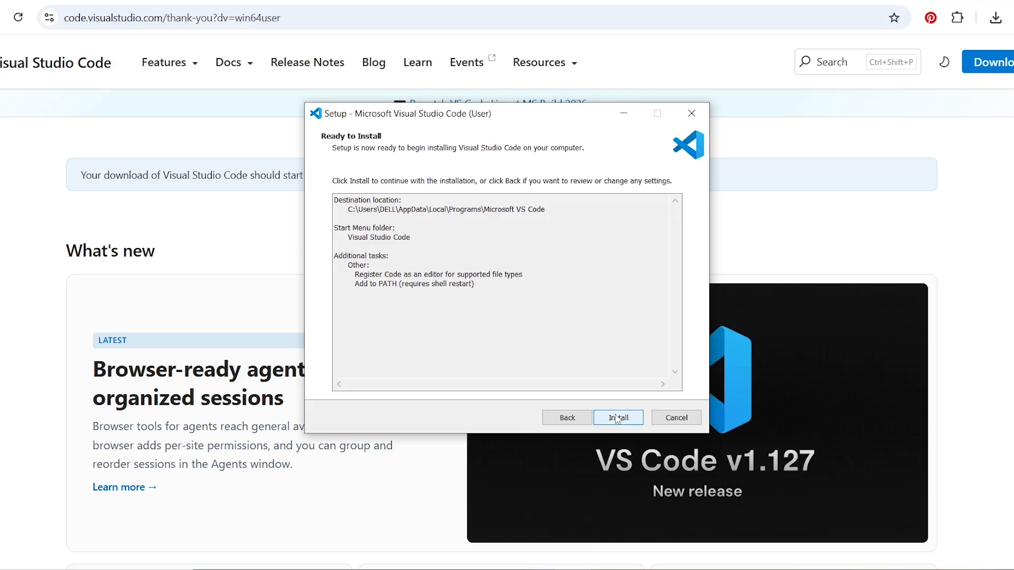
pyautogui.click(617, 418)
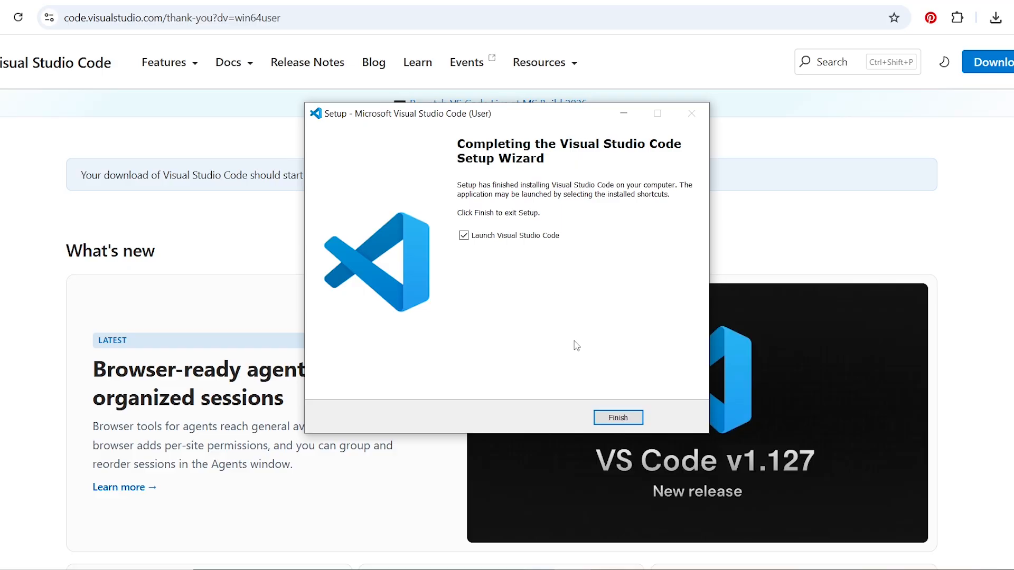
pyautogui.click(610, 418)
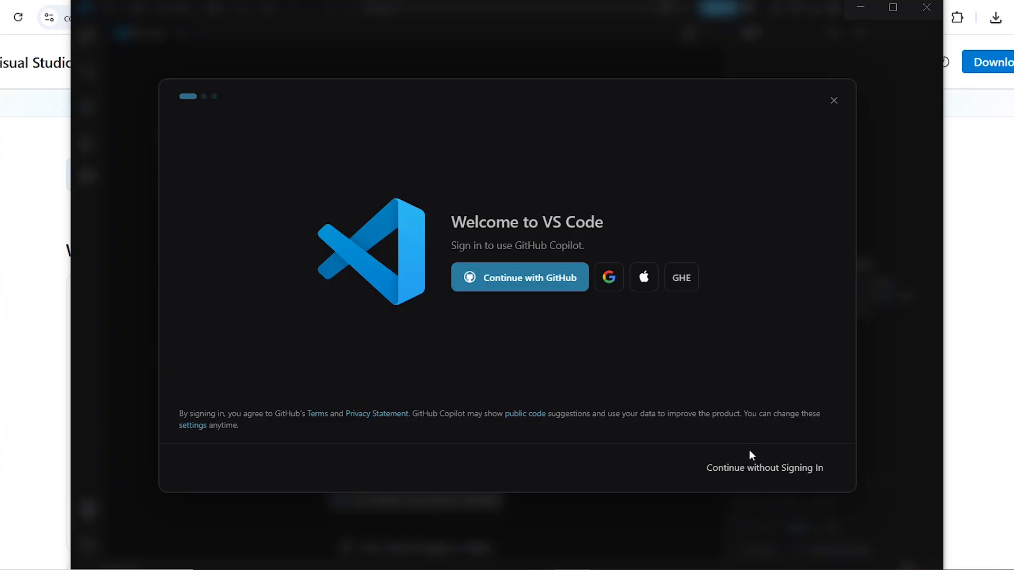
# - Complete the welcome setup without signing in, keeping the Dark 2026 color theme
pyautogui.click(751, 472)
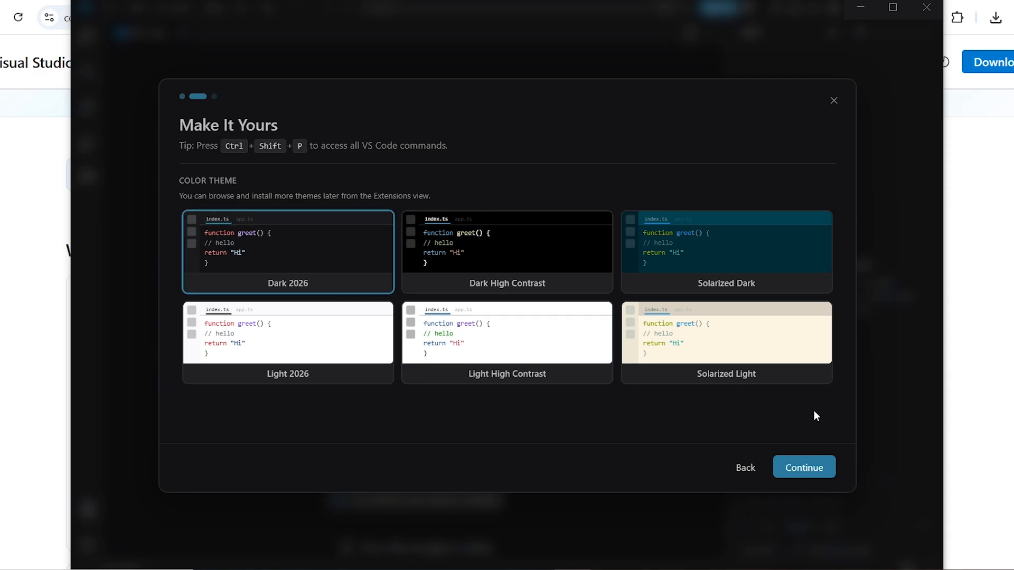
pyautogui.click(805, 468)
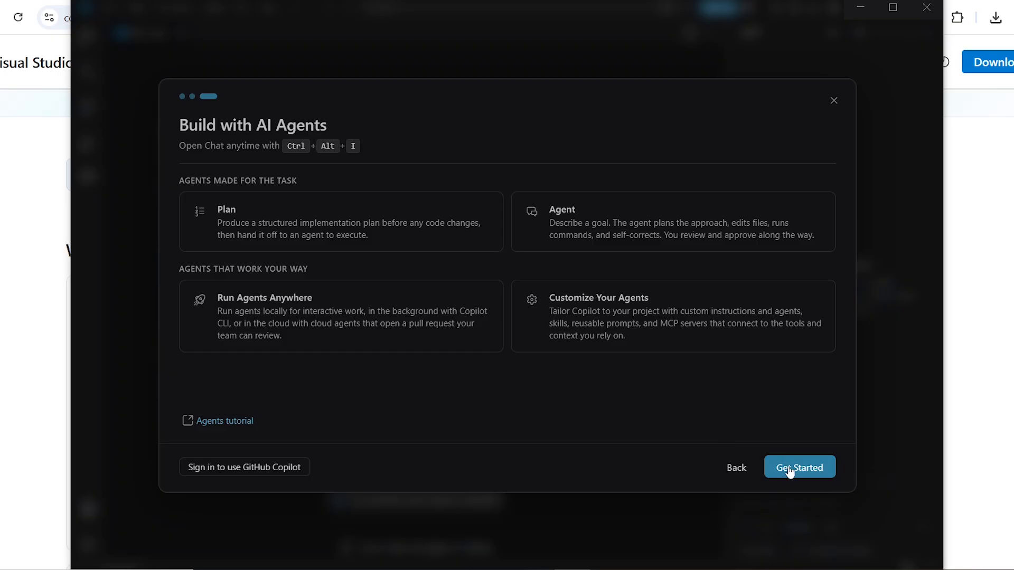
pyautogui.click(788, 469)
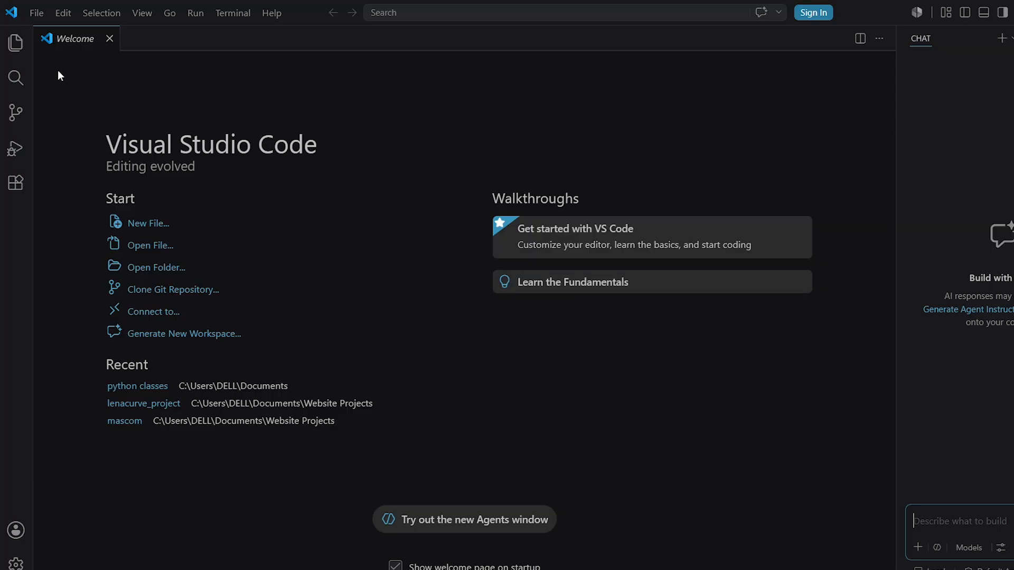
# - Look through the Explorer, Search, Source Control, and Run and Debug views
pyautogui.click(15, 43)
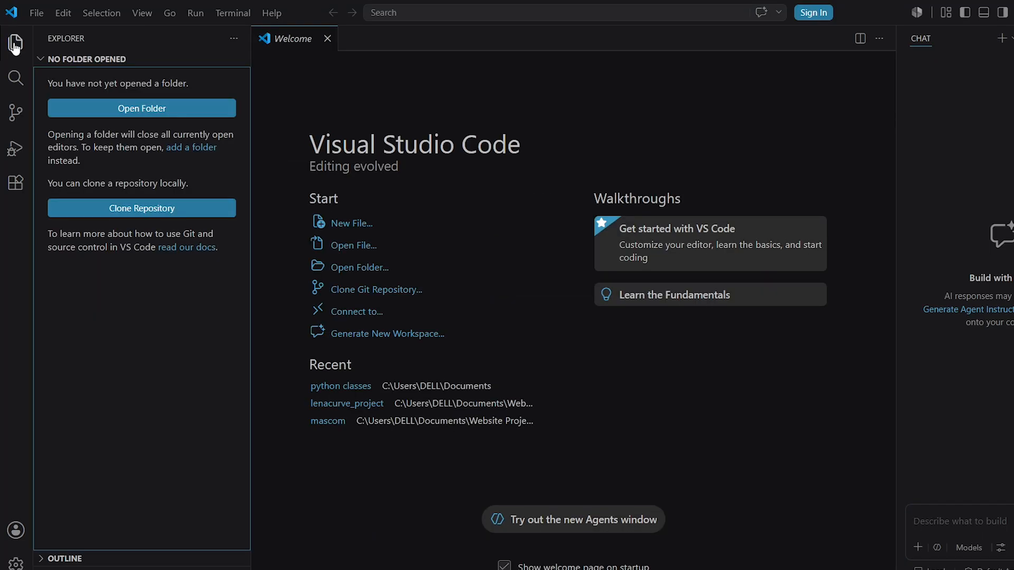
pyautogui.click(15, 78)
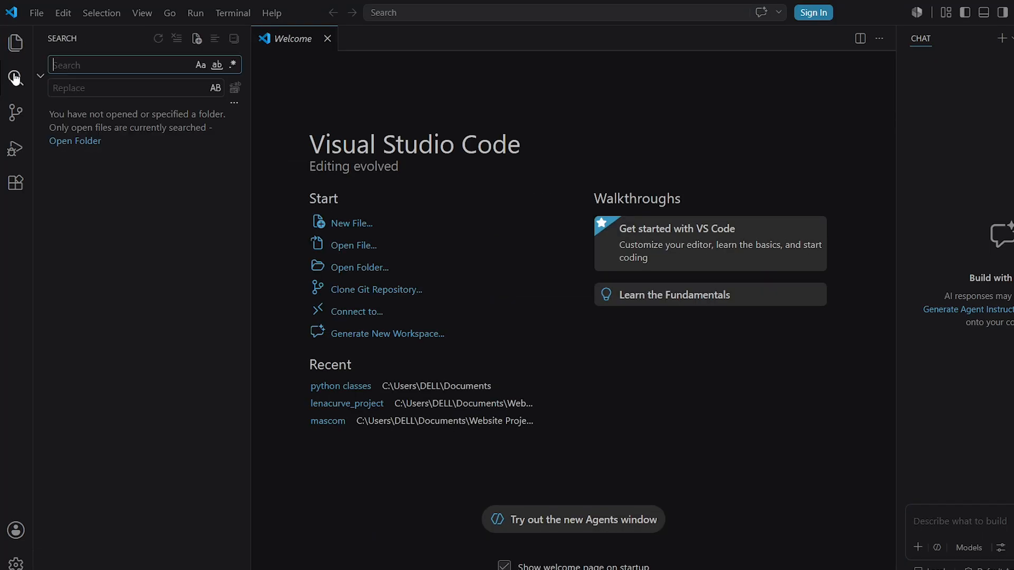
pyautogui.click(13, 120)
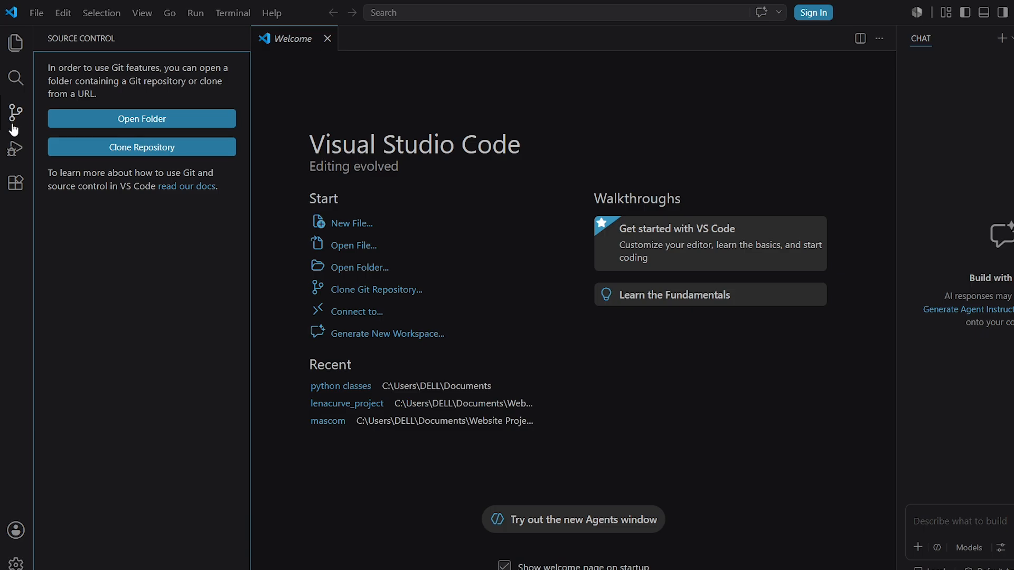
pyautogui.click(11, 151)
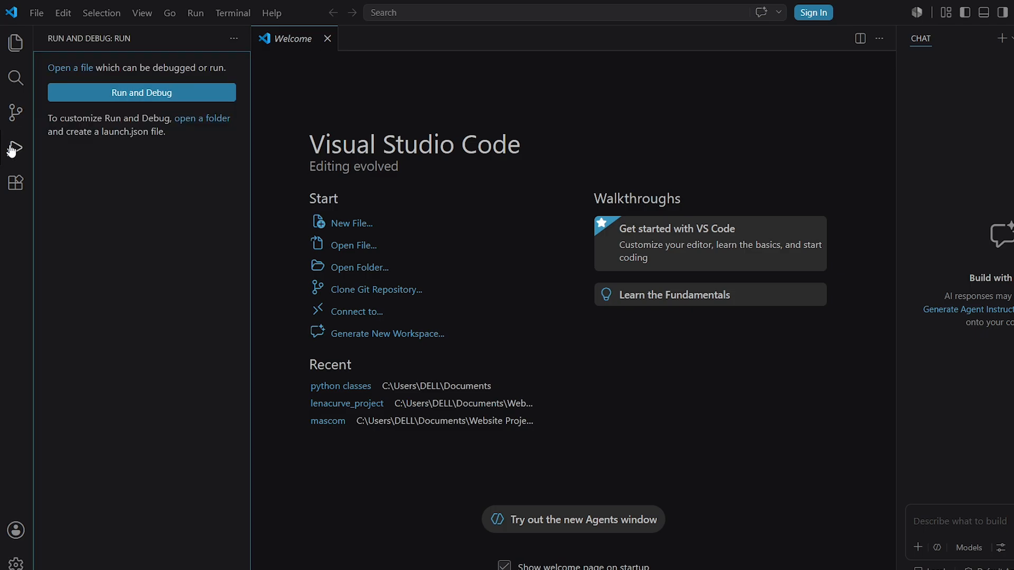
# - Search the extensions marketplace for "python" and install Microsoft's Python extension
pyautogui.click(14, 183)
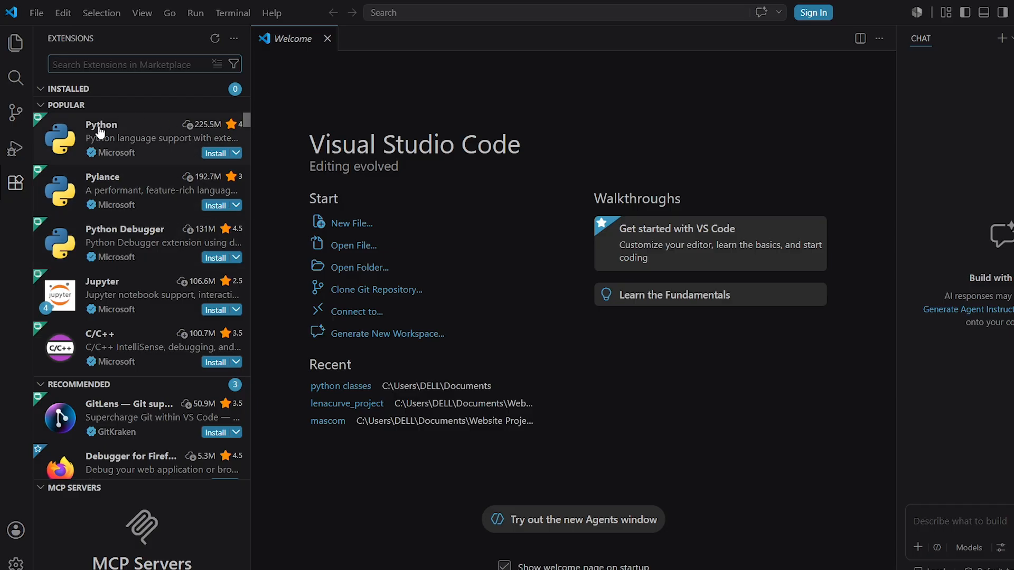
pyautogui.moveTo(146, 187)
pyautogui.click(132, 64)
pyautogui.write('p')
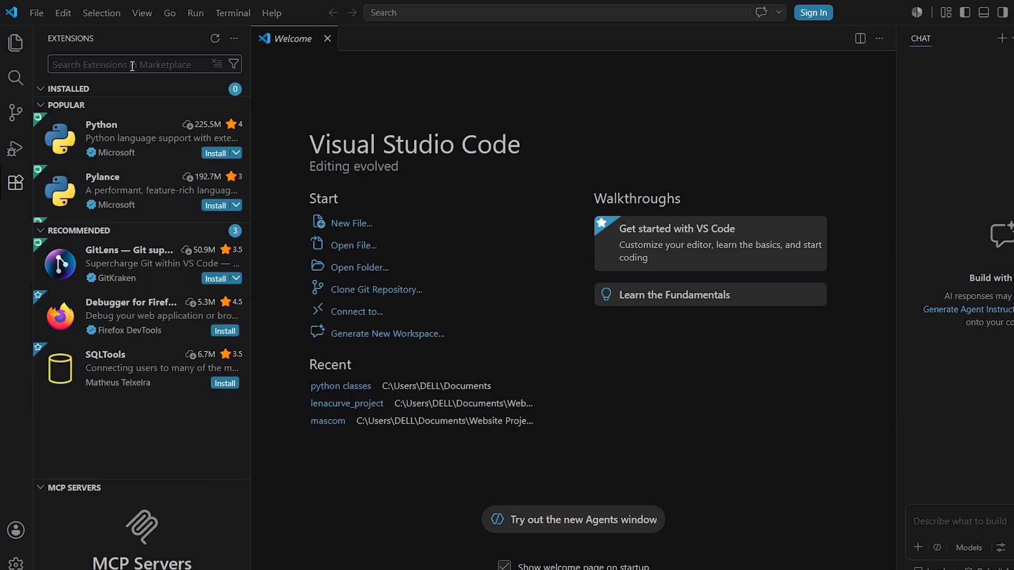
pyautogui.write('ython')
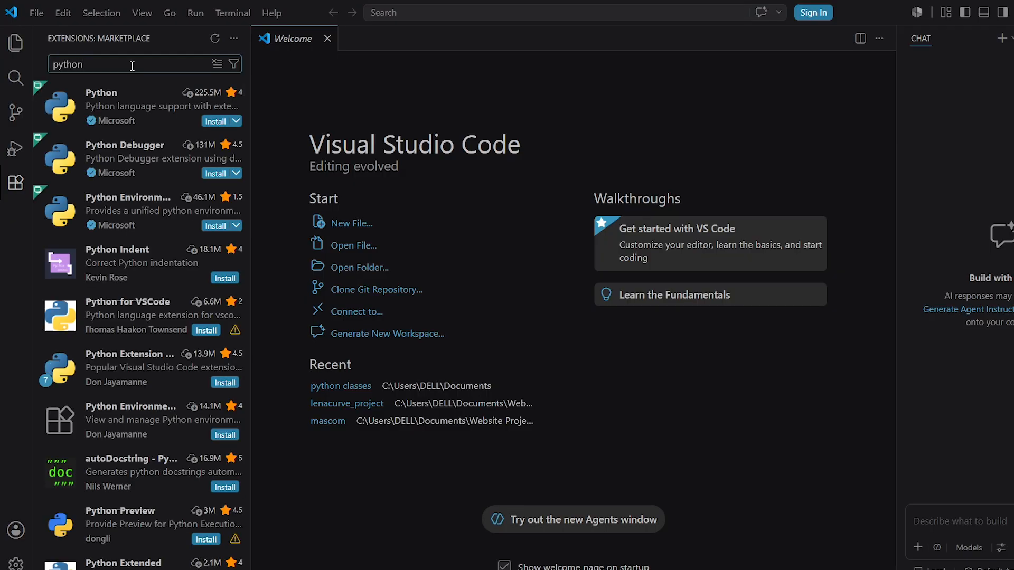
pyautogui.moveTo(129, 103)
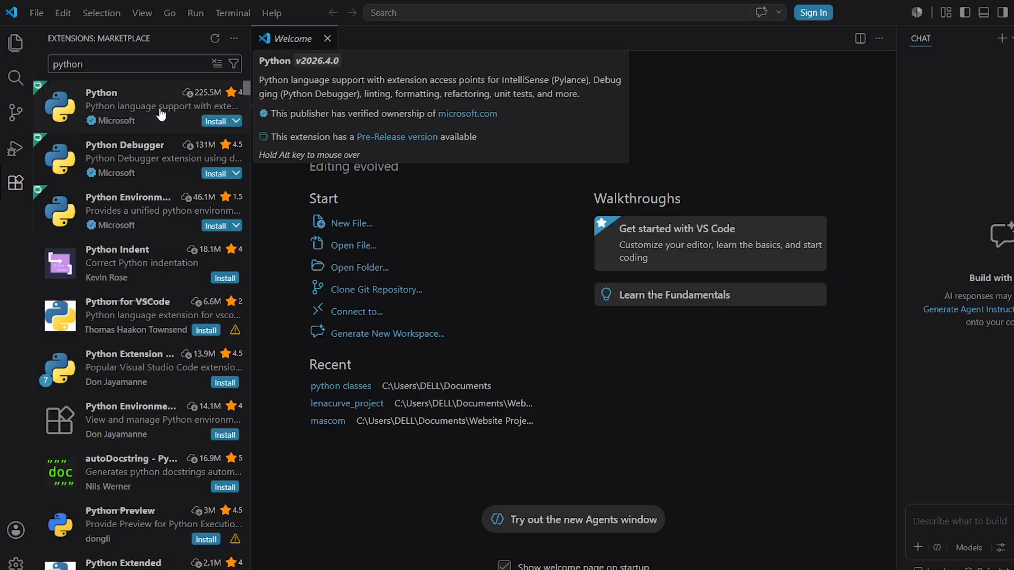
pyautogui.click(213, 122)
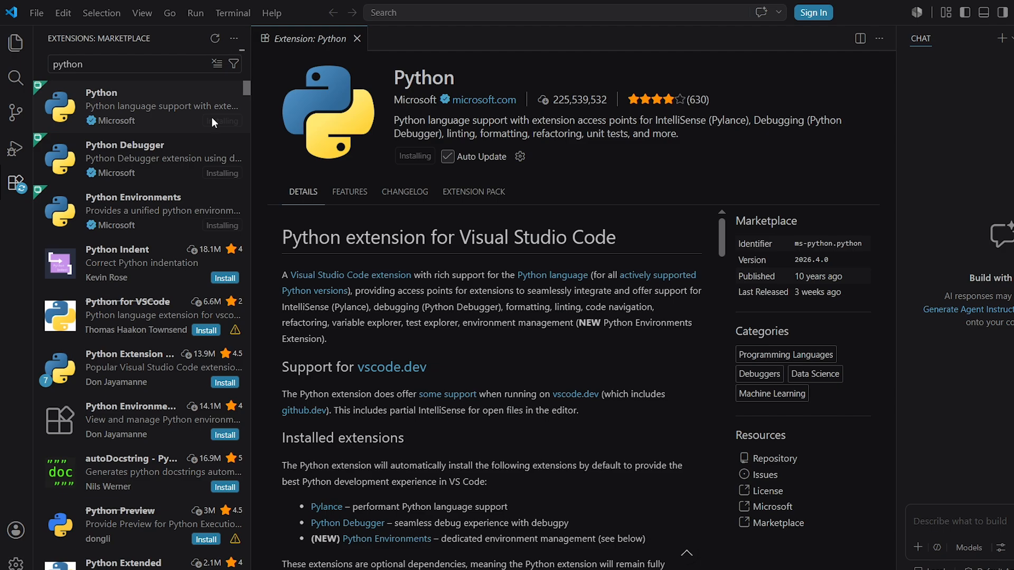
# - Search the extensions marketplace for "code runner" and install the Code Runner extension, trusting its publisher
pyautogui.moveTo(84, 64); pyautogui.dragTo(49, 59)
pyautogui.write('code run')
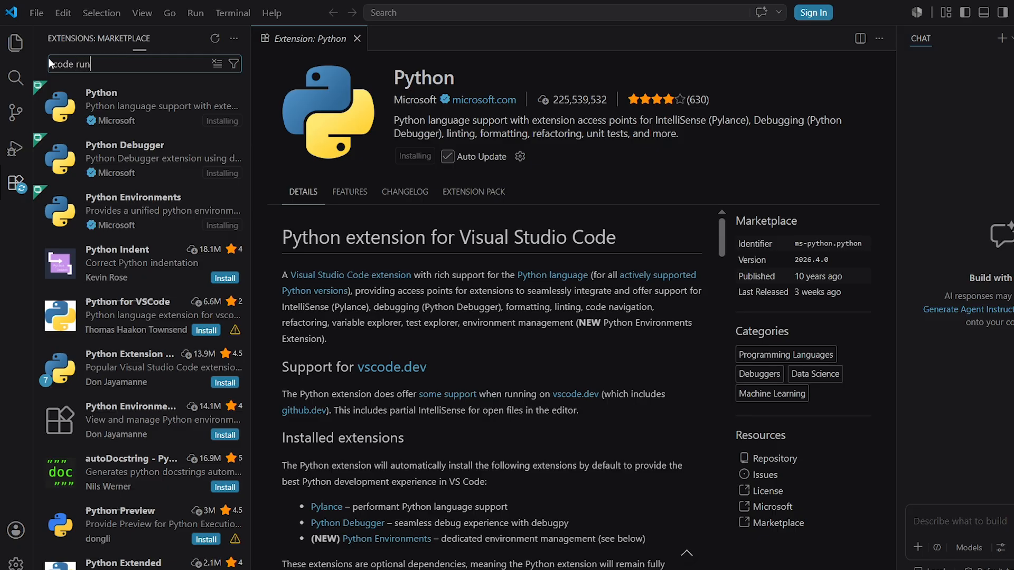
pyautogui.write('ner')
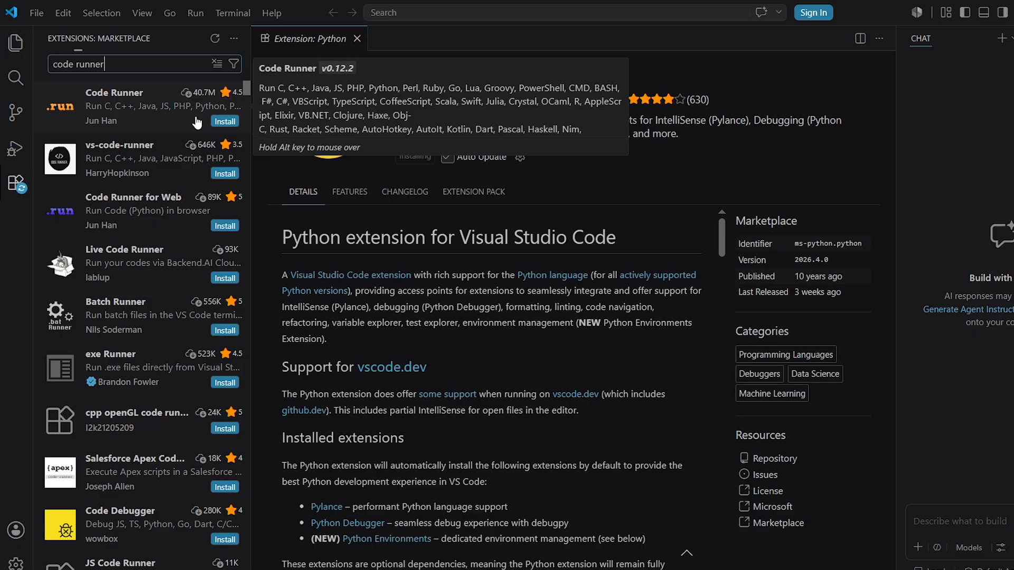
pyautogui.click(224, 121)
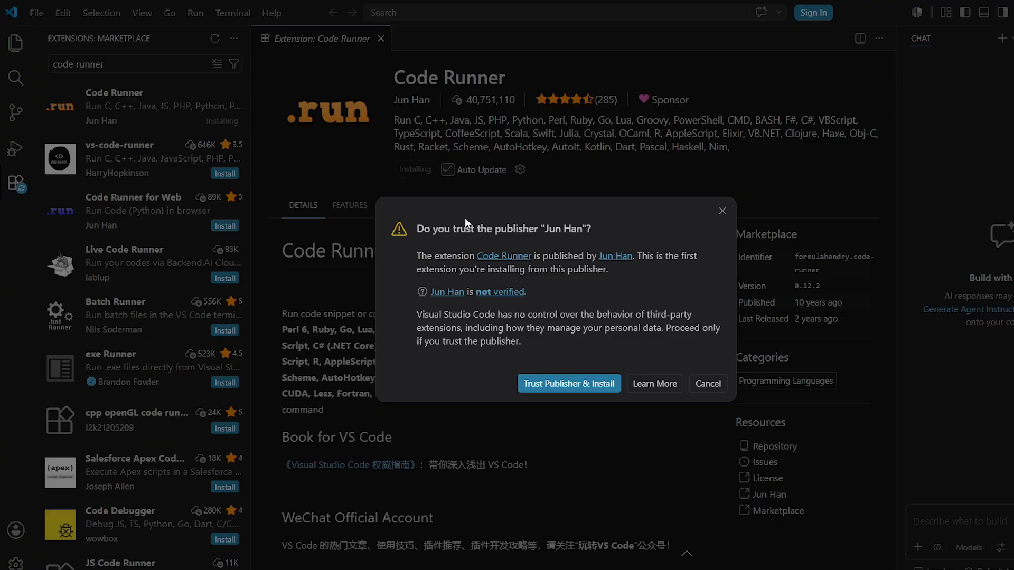
pyautogui.click(558, 385)
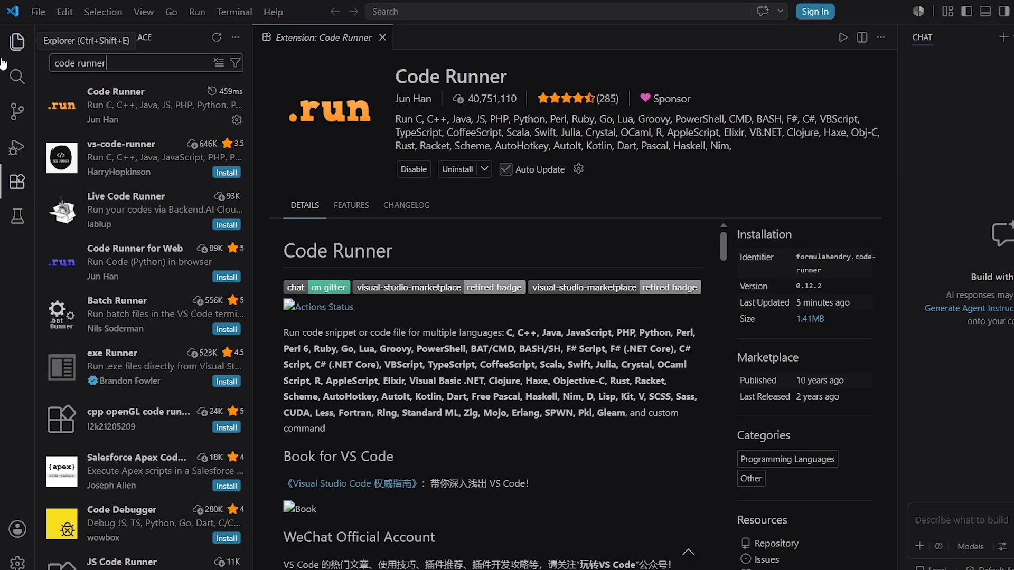
# - Clear the extension search and review the list of installed extensions
pyautogui.press('BackSpace')
pyautogui.press('BackSpace')
pyautogui.press('BackSpace')
pyautogui.press('BackSpace')
pyautogui.press('BackSpace')
pyautogui.press('BackSpace')
pyautogui.press('BackSpace')
pyautogui.press('BackSpace')
pyautogui.press('BackSpace')
pyautogui.press('BackSpace')
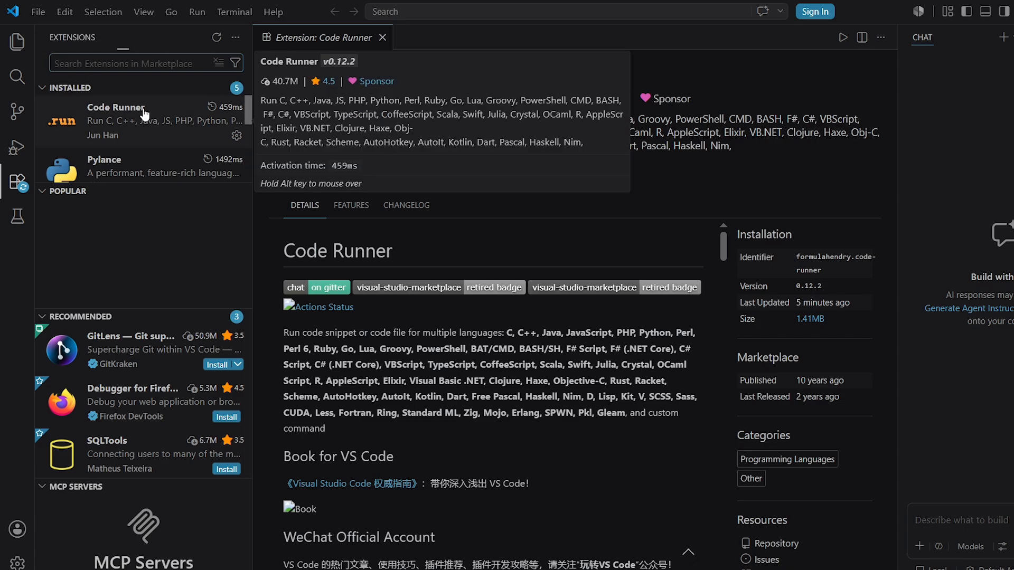
pyautogui.moveTo(249, 105); pyautogui.dragTo(247, 131)
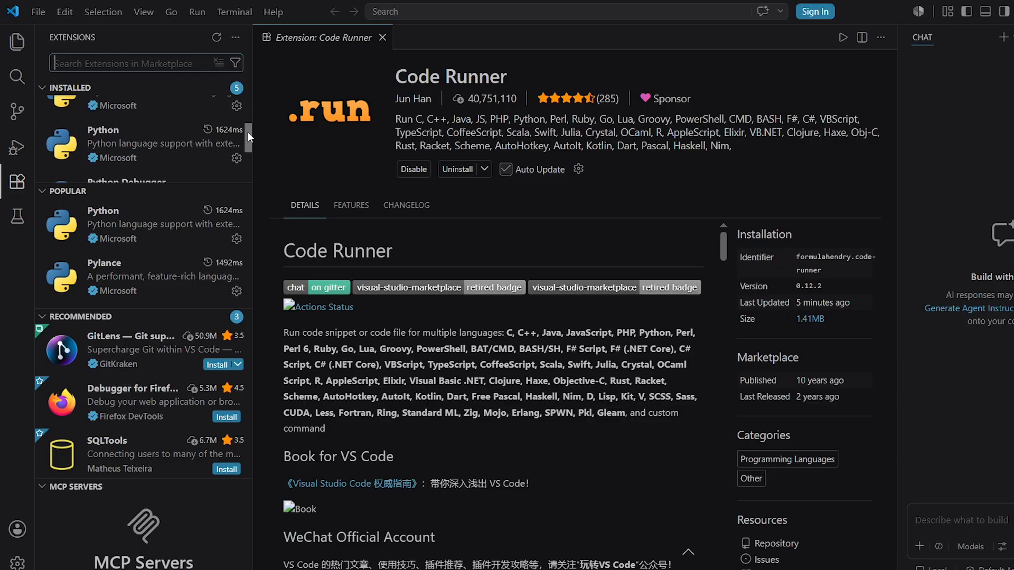
pyautogui.moveTo(122, 136)
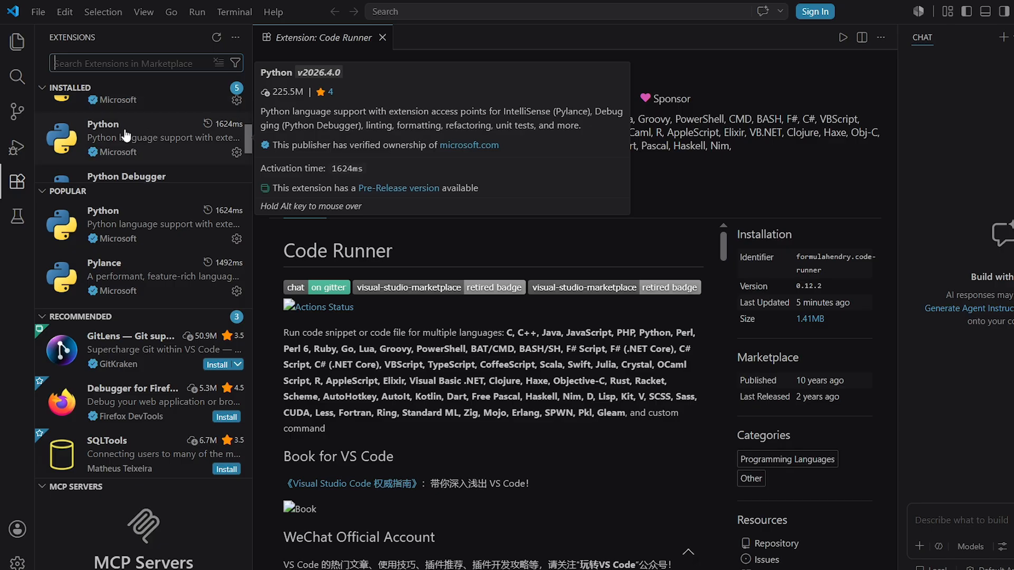
pyautogui.moveTo(248, 132)
pyautogui.mouseDown()
pyautogui.moveTo(249, 102)
pyautogui.moveTo(246, 171)
pyautogui.moveTo(250, 147)
pyautogui.mouseUp()
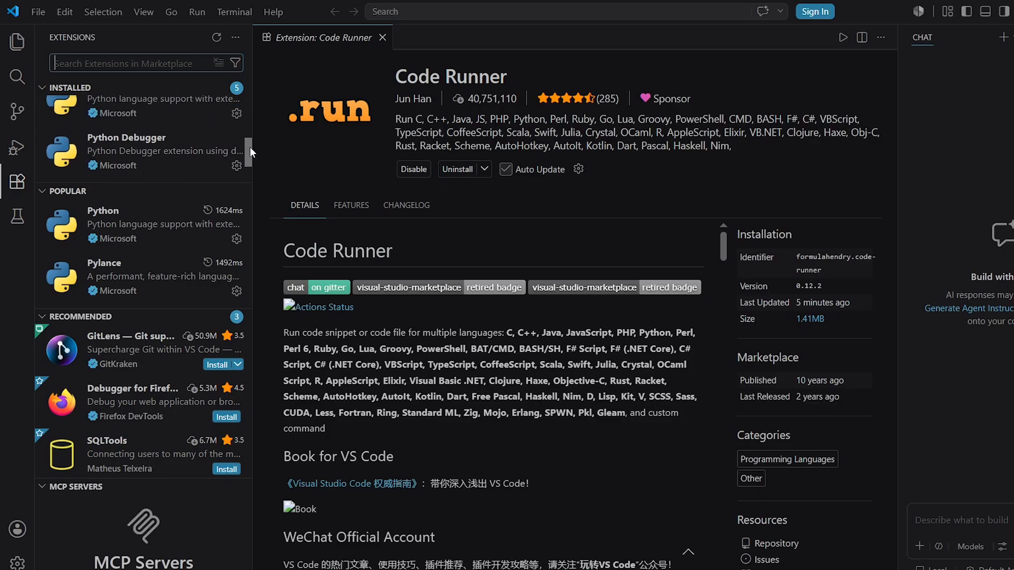